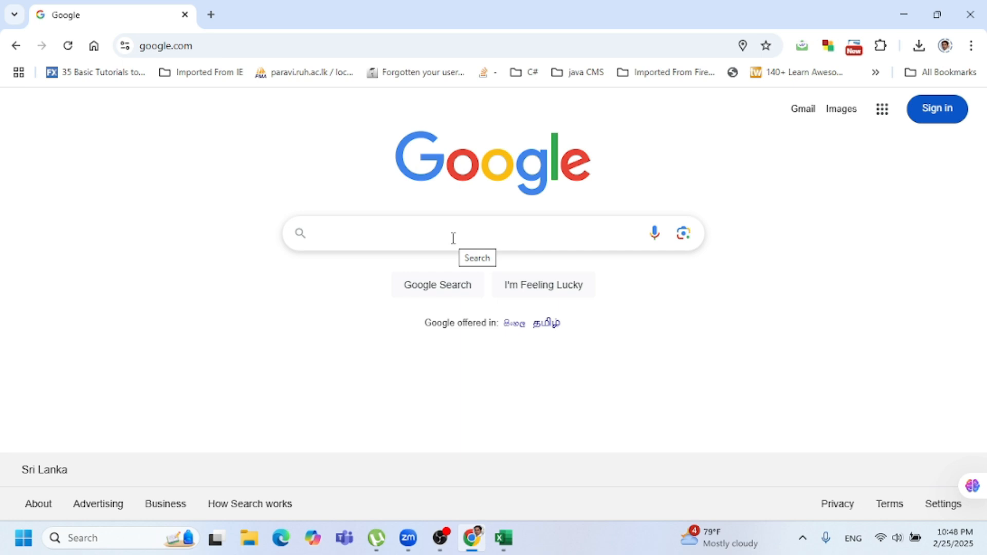
Search Google for "google studio" and open the Google AI Studio site
{"action": "type", "text": "goo"}
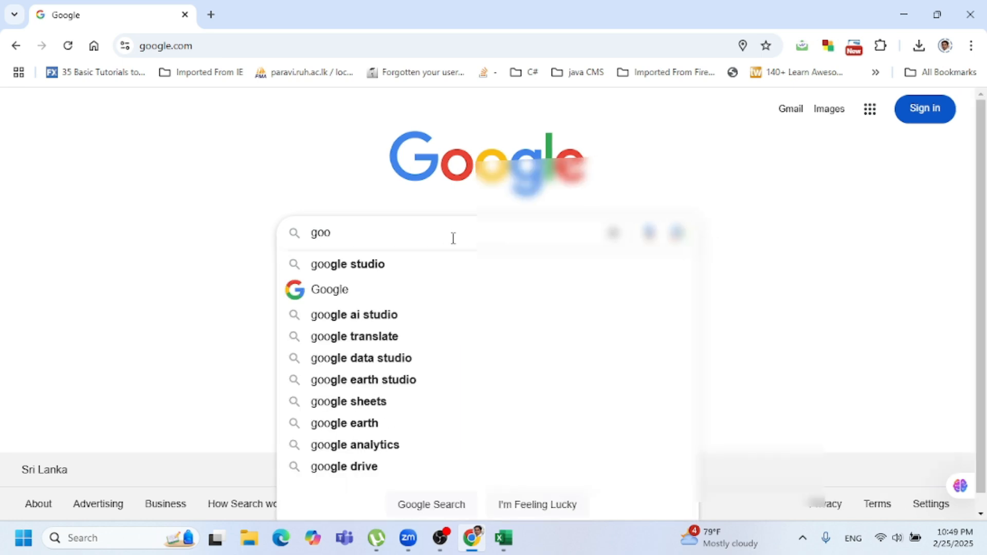
{"action": "left_click", "coordinate": [386, 263]}
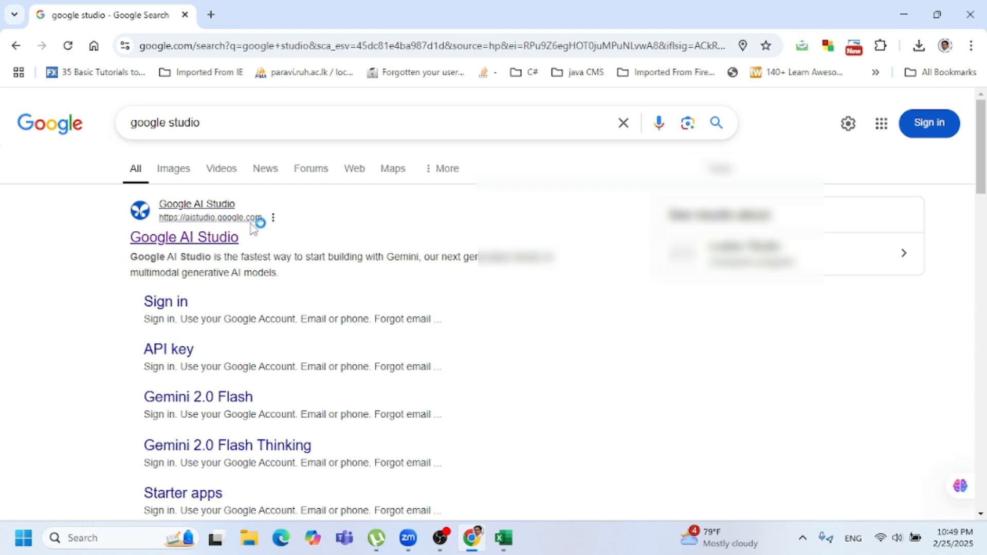
{"action": "left_click", "coordinate": [214, 238]}
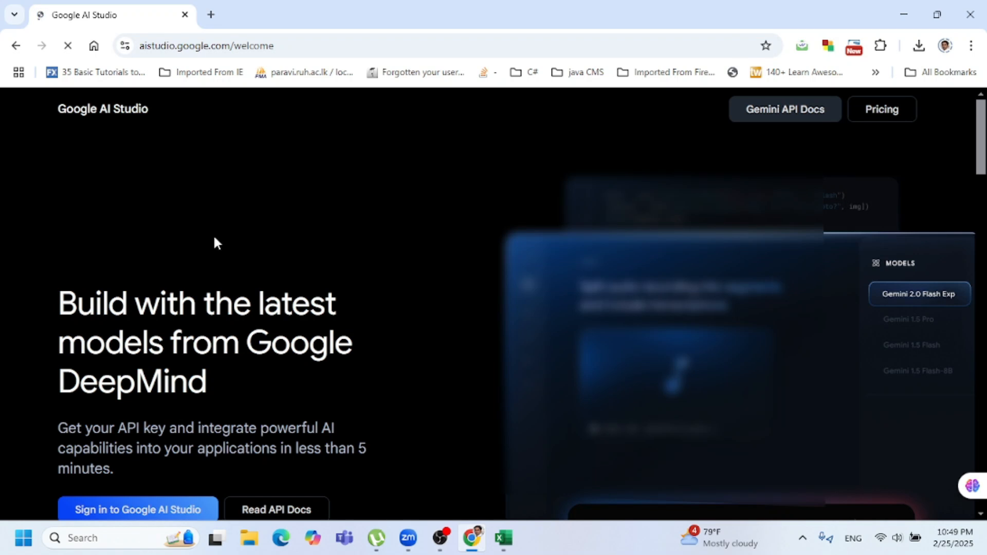
Sign in to Google AI Studio with the first listed Google account, filling in the account password
{"action": "scroll", "coordinate": [494, 304], "scroll_direction": "down", "scroll_amount": 3}
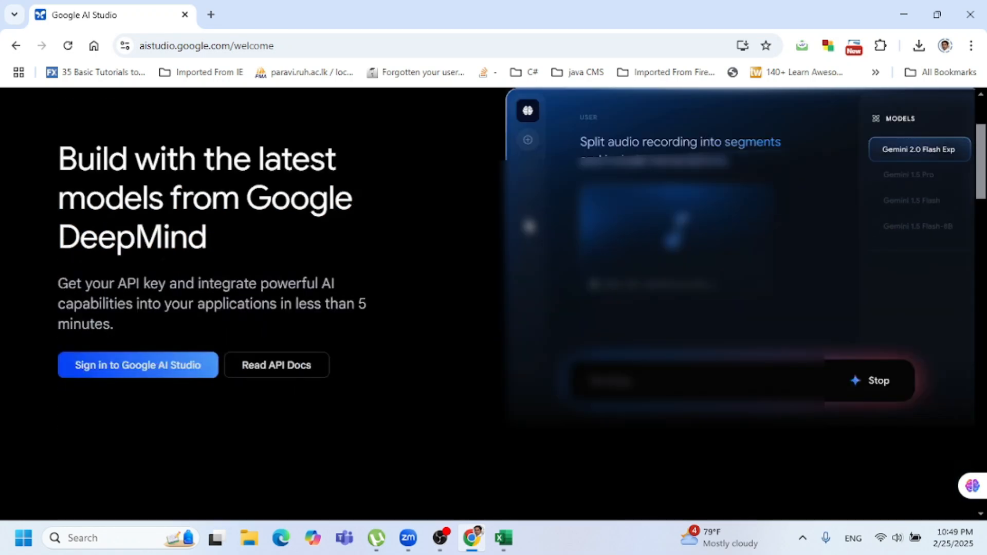
{"action": "scroll", "coordinate": [22, 174], "scroll_direction": "up", "scroll_amount": 2}
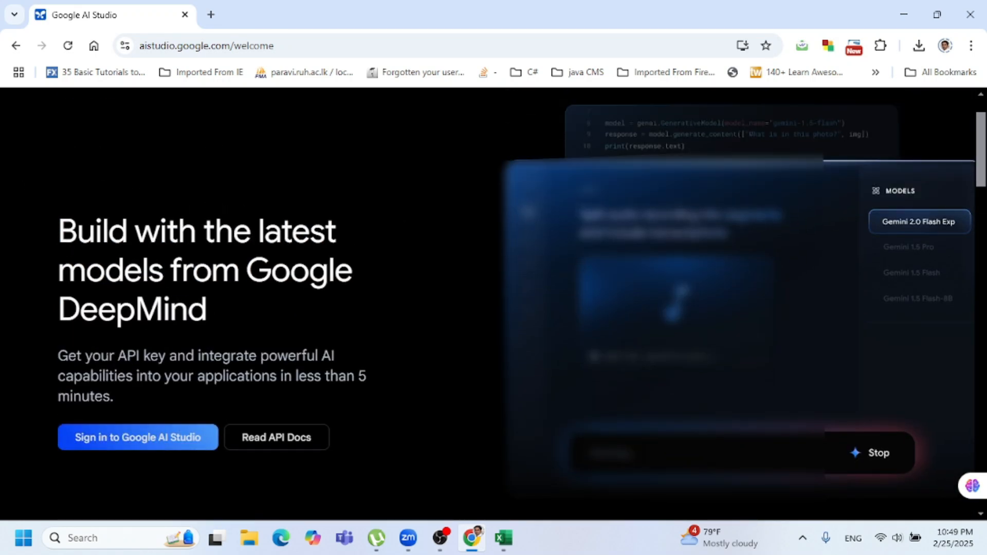
{"action": "left_click", "coordinate": [108, 443]}
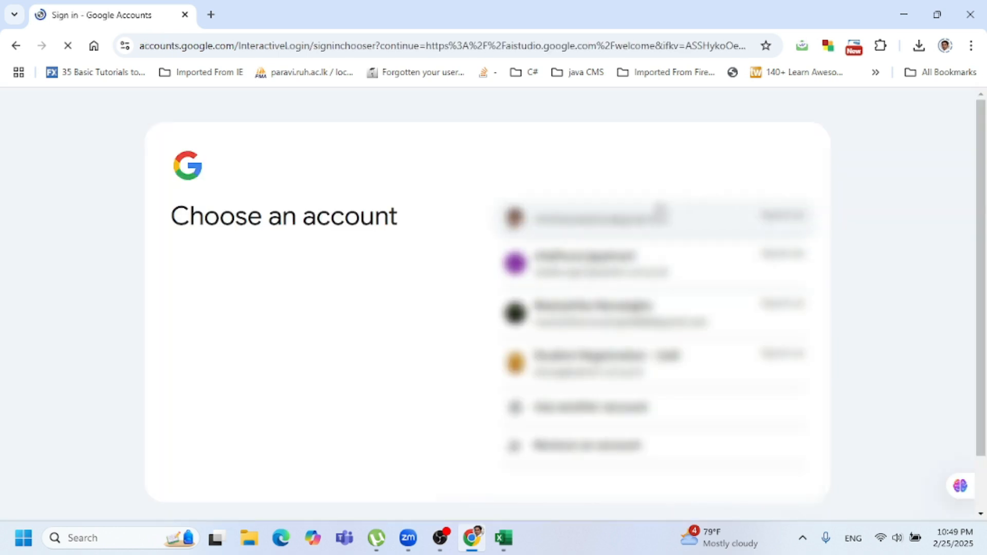
{"action": "left_click", "coordinate": [642, 219]}
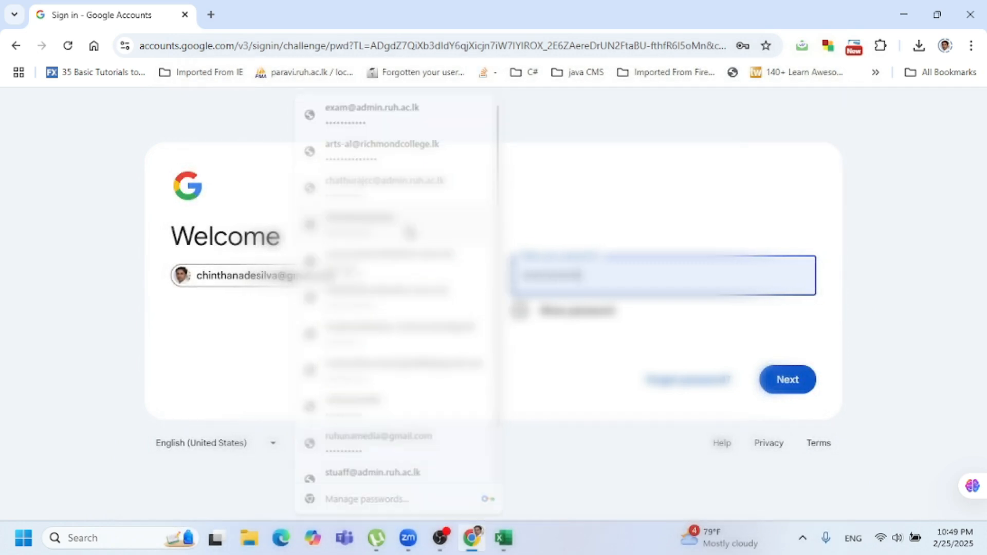
{"action": "left_click", "coordinate": [798, 389]}
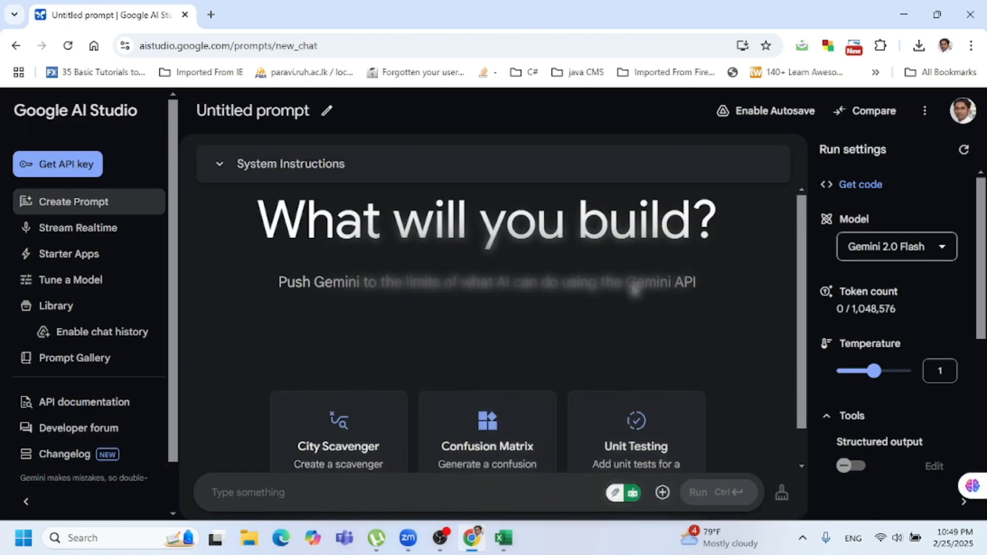
Start a Stream Realtime session with Gemini that shares the MOCK_DATA (1).csv Excel window
{"action": "scroll", "coordinate": [582, 283], "scroll_direction": "down", "scroll_amount": 1}
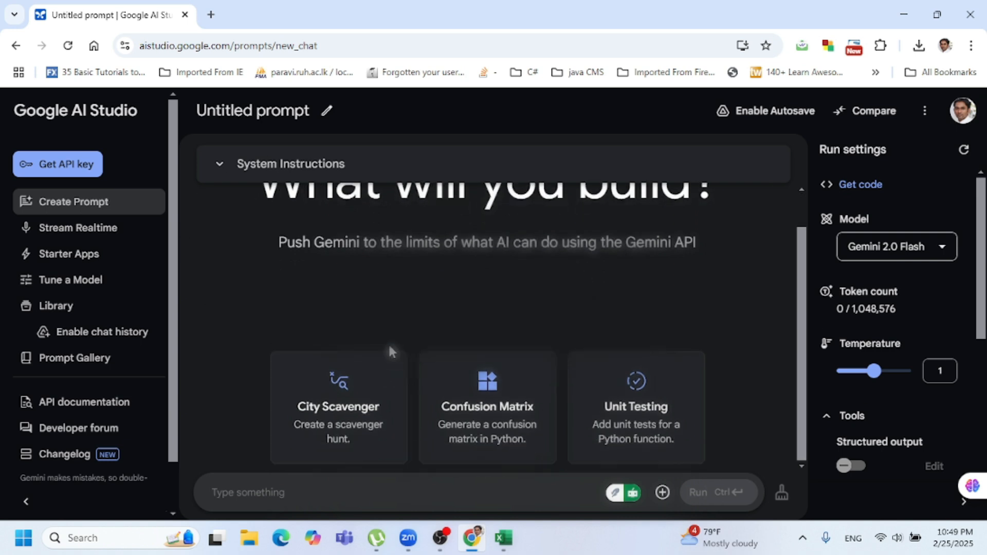
{"action": "left_click", "coordinate": [69, 237]}
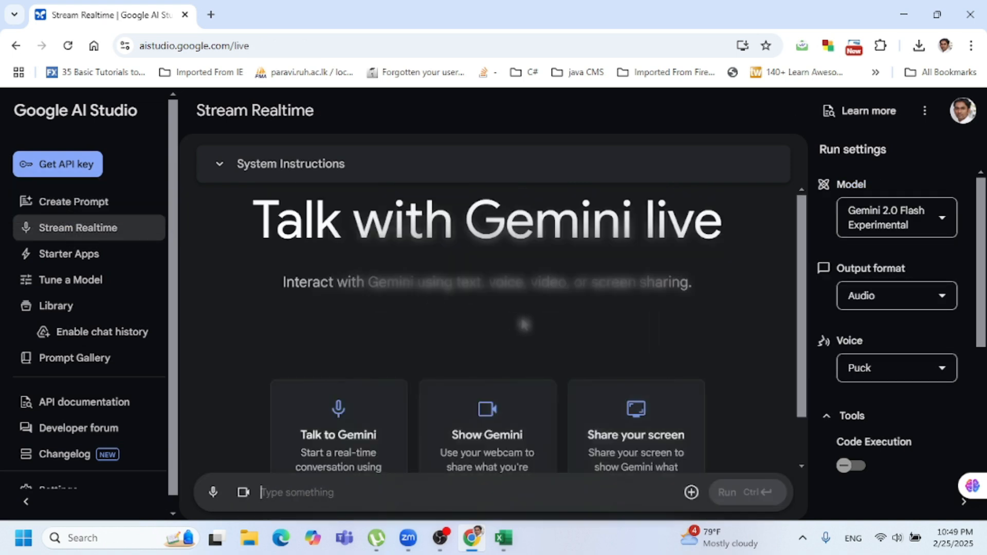
{"action": "left_click", "coordinate": [632, 435]}
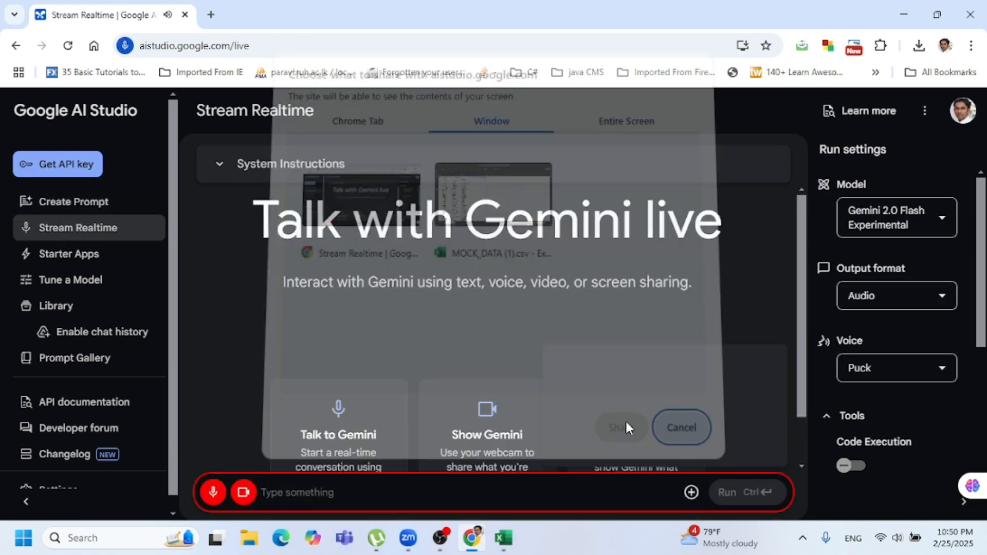
{"action": "left_click", "coordinate": [492, 261]}
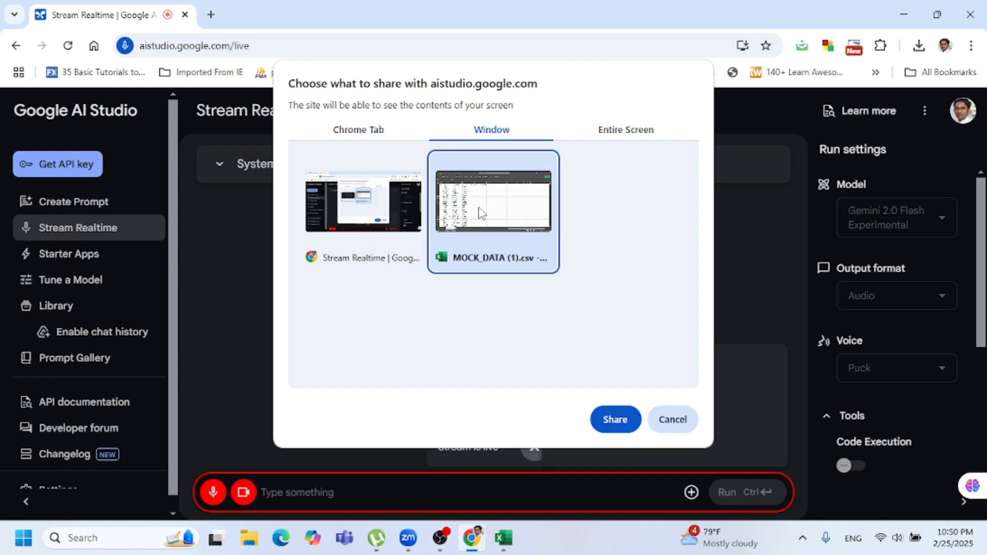
{"action": "left_click", "coordinate": [615, 419]}
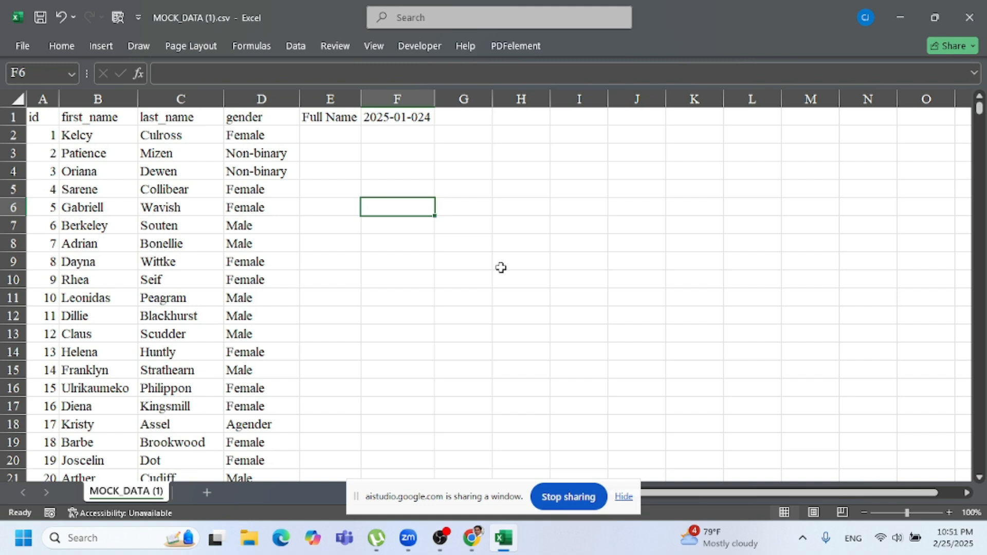
Enter the formula =b2&" "&c2 in cell E2 to join the first and last name with a space
{"action": "left_click", "coordinate": [327, 136]}
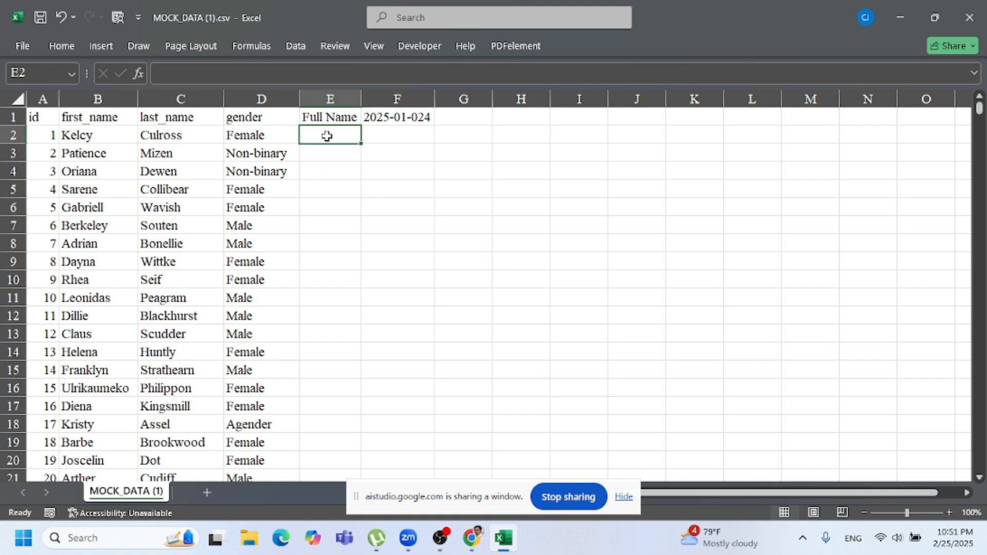
{"action": "type", "text": "="}
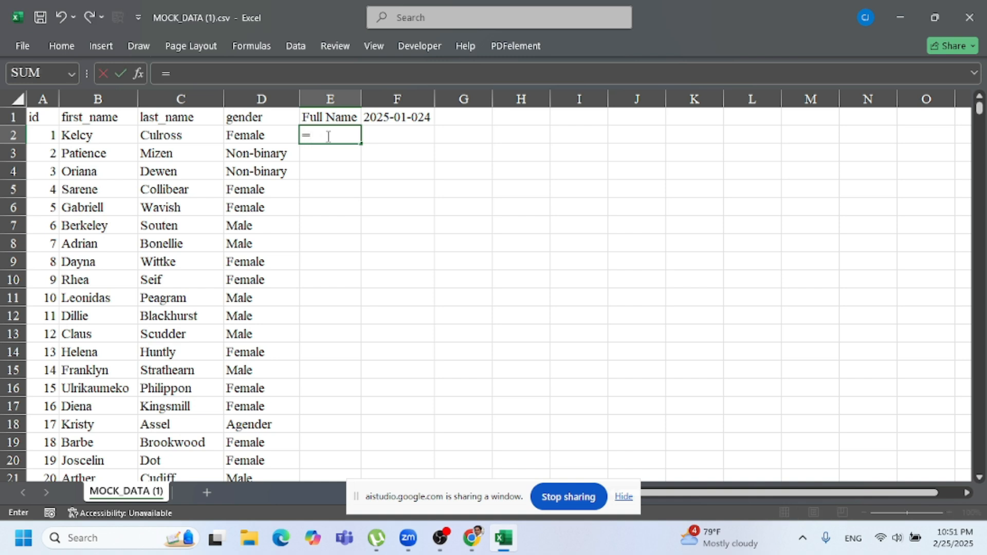
{"action": "type", "text": "b2"}
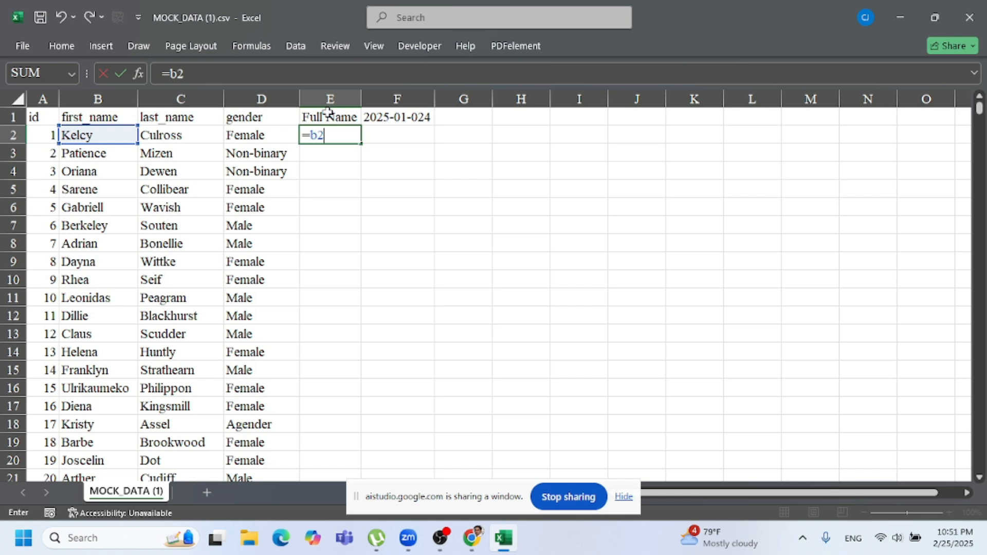
{"action": "type", "text": "&"}
{"action": "type", "text": "\" \"&"}
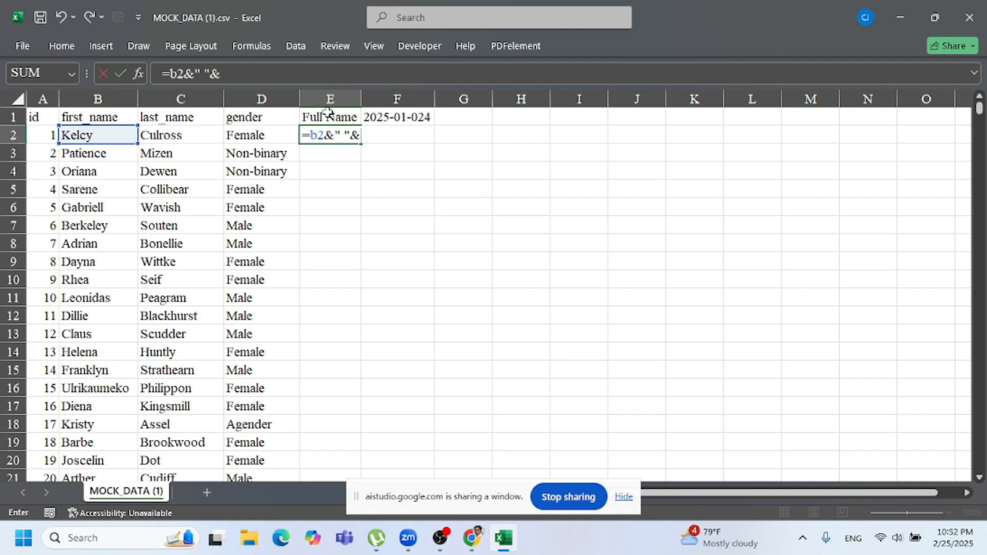
{"action": "type", "text": "c2"}
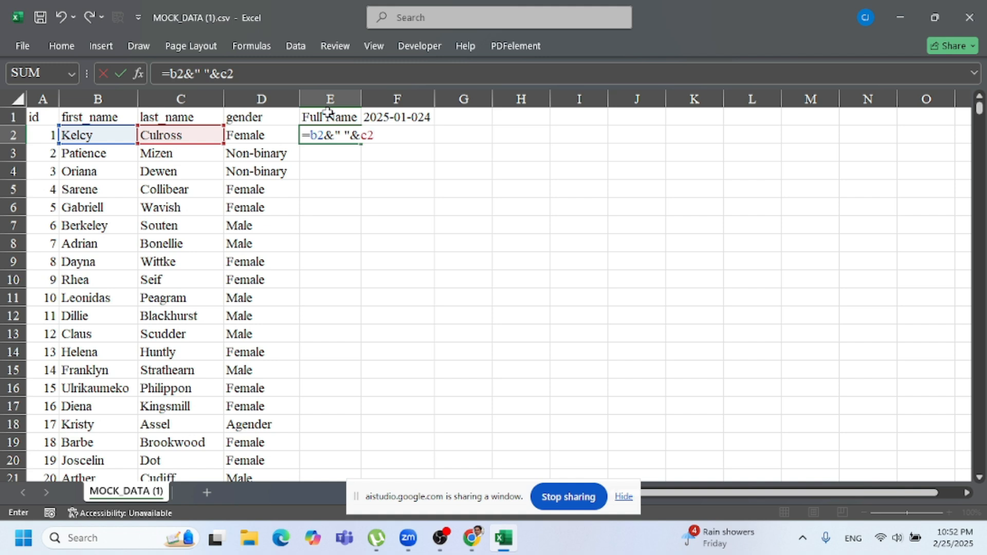
{"action": "key", "text": "Return"}
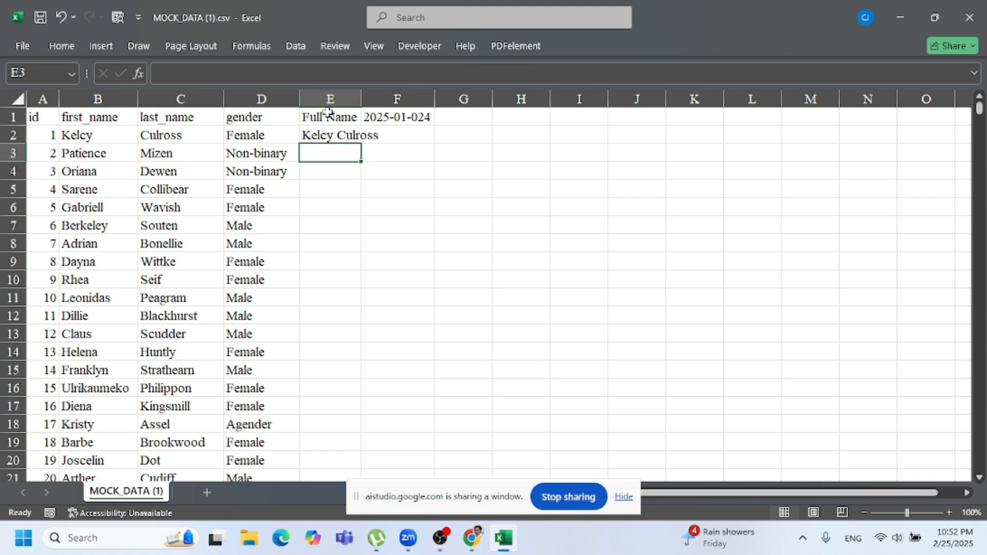
Fill the Full Name formula from E2 down through all data rows and autofit column E's width
{"action": "left_click", "coordinate": [348, 136]}
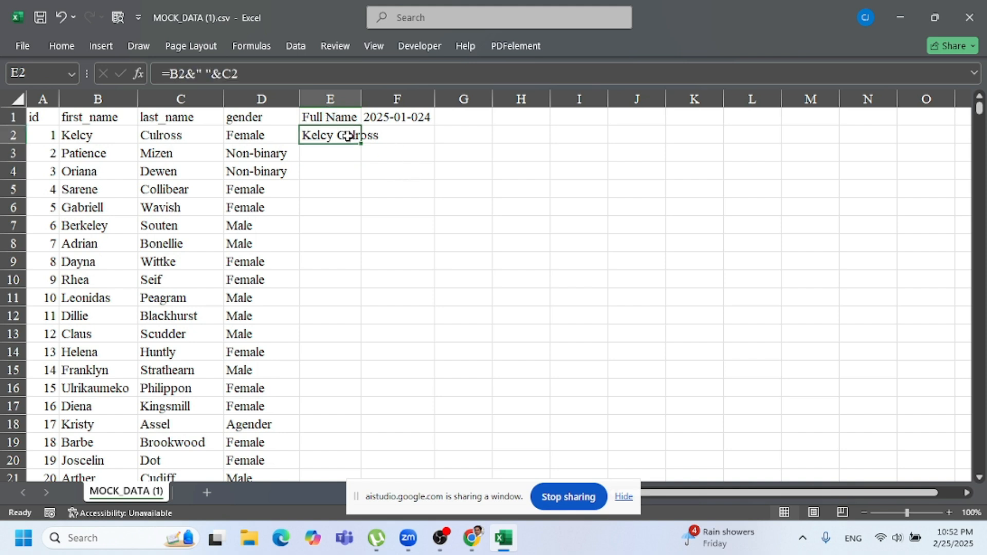
{"action": "double_click", "coordinate": [363, 146]}
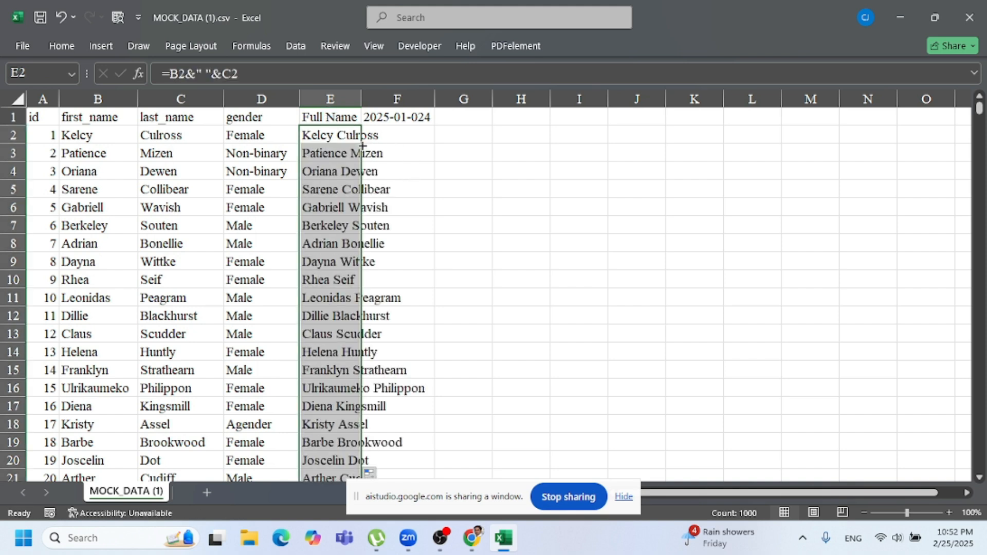
{"action": "left_click_drag", "start_coordinate": [363, 99], "coordinate": [363, 100]}
{"action": "double_click", "coordinate": [362, 99]}
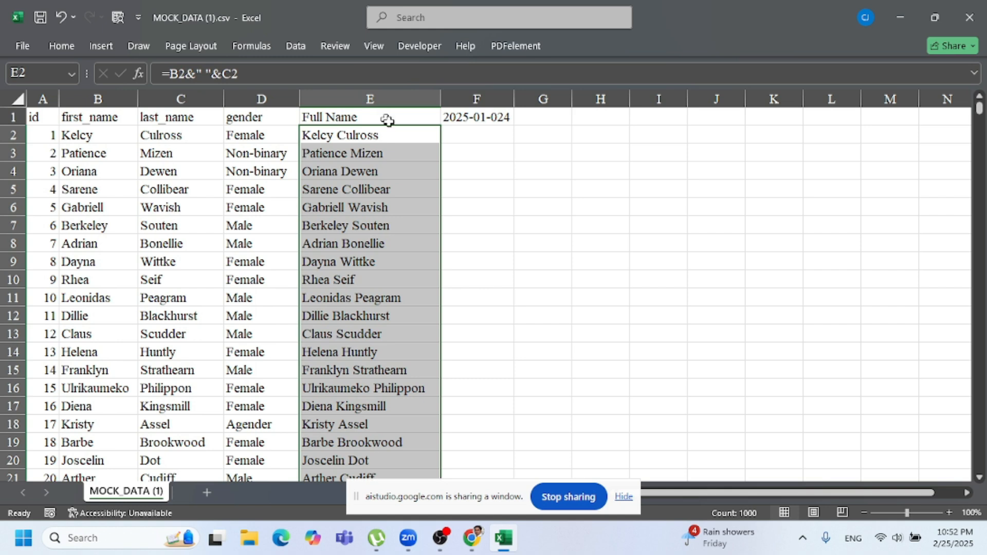
Enter the formula =a2&" "&UPPER(b2) in cell F2 to join the id with the uppercase first name
{"action": "left_click", "coordinate": [486, 140]}
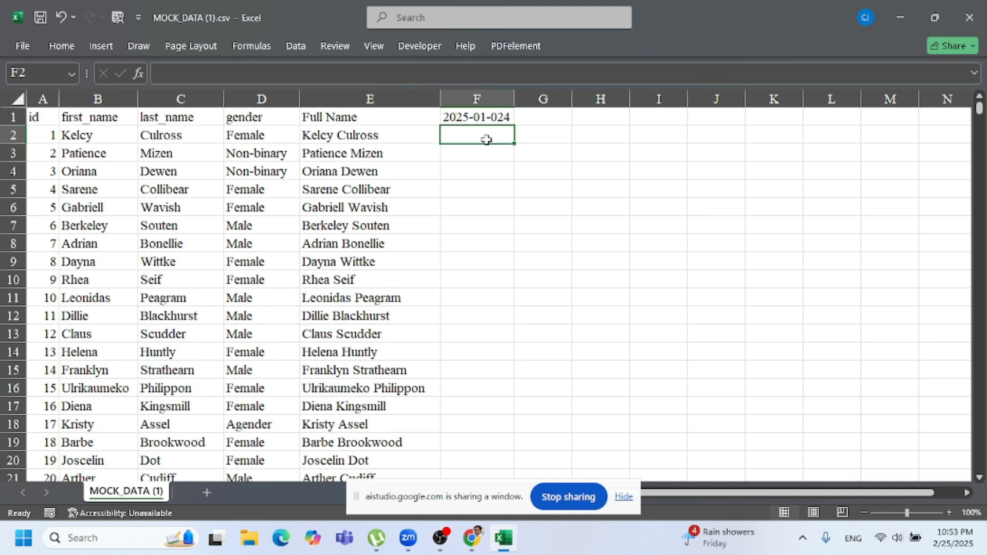
{"action": "type", "text": "="}
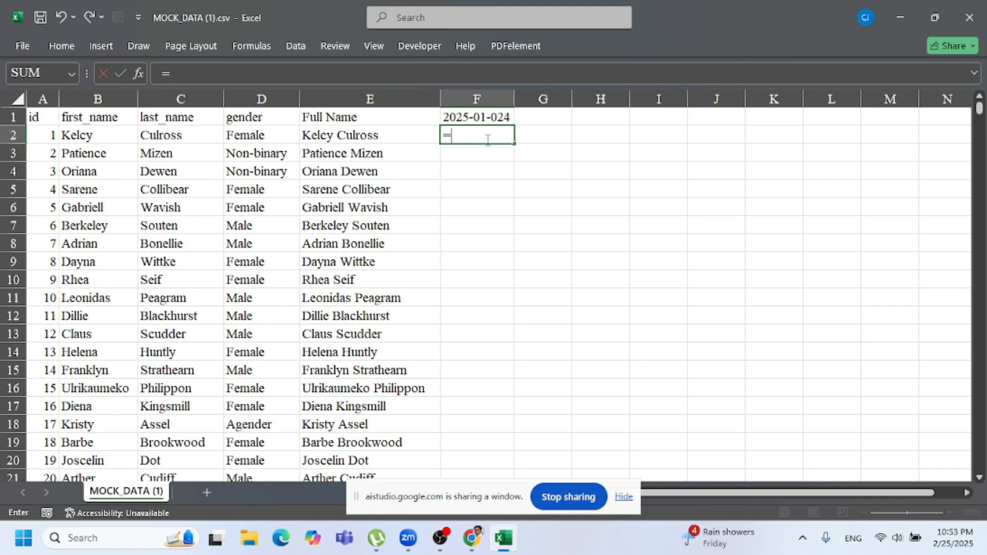
{"action": "type", "text": "a2"}
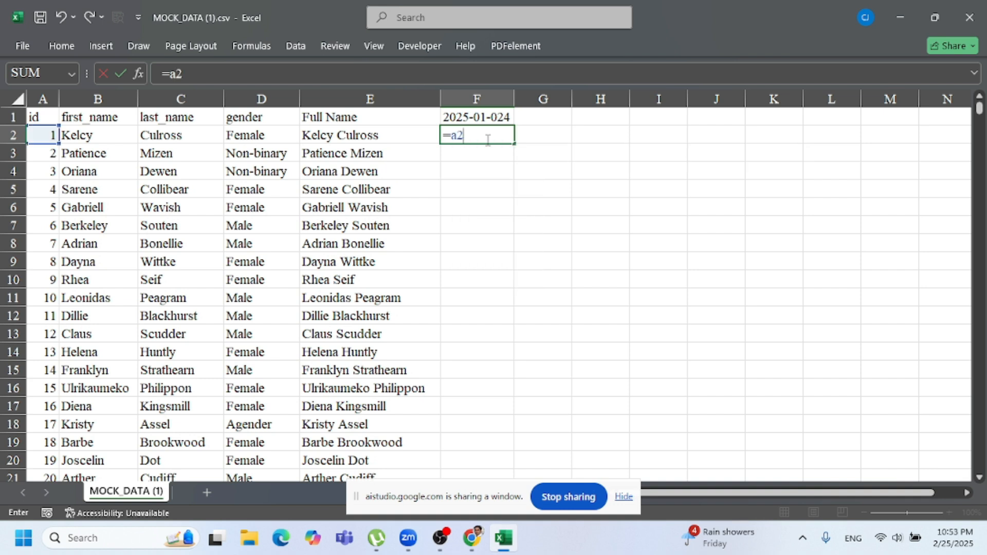
{"action": "type", "text": "&"}
{"action": "type", "text": "\" \"&upp"}
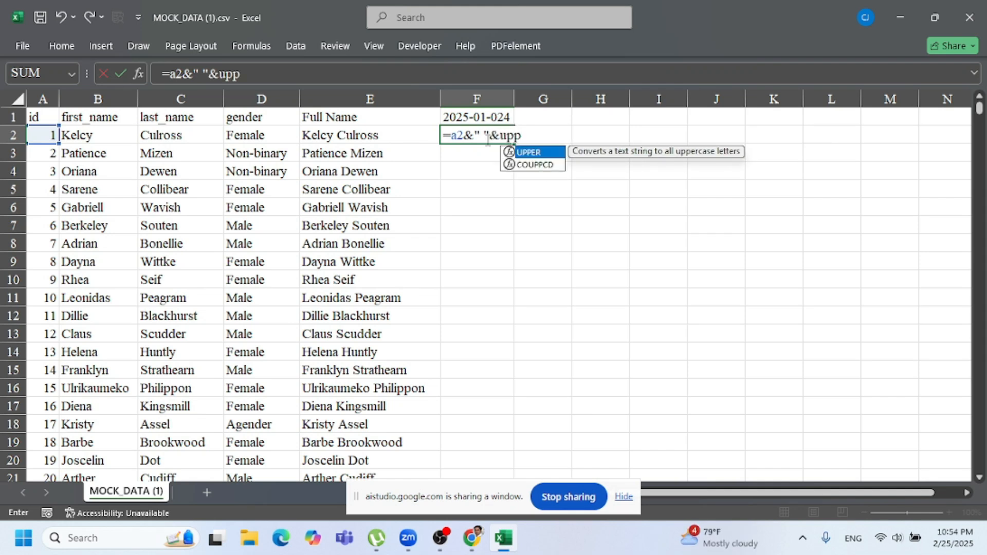
{"action": "key", "text": "Tab"}
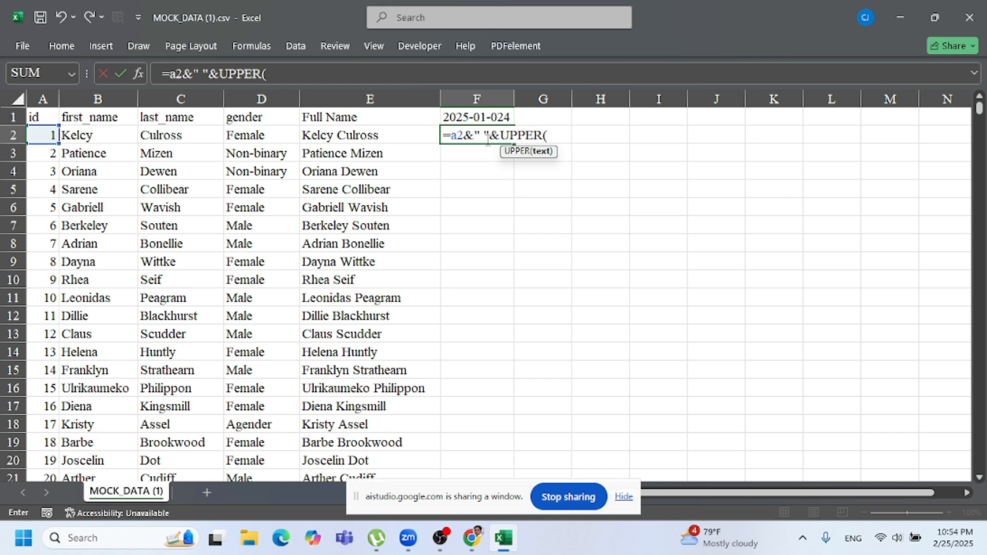
{"action": "type", "text": "b"}
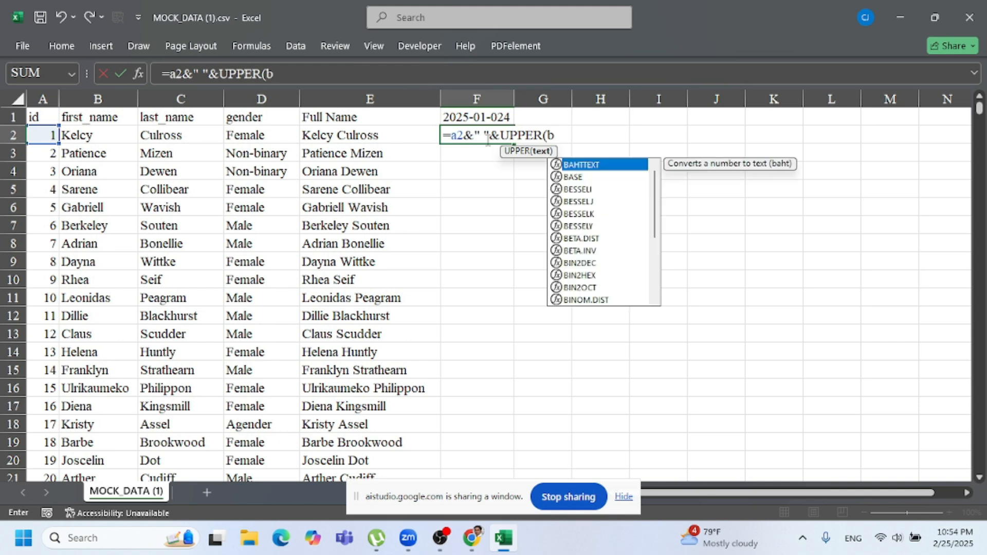
{"action": "type", "text": "2"}
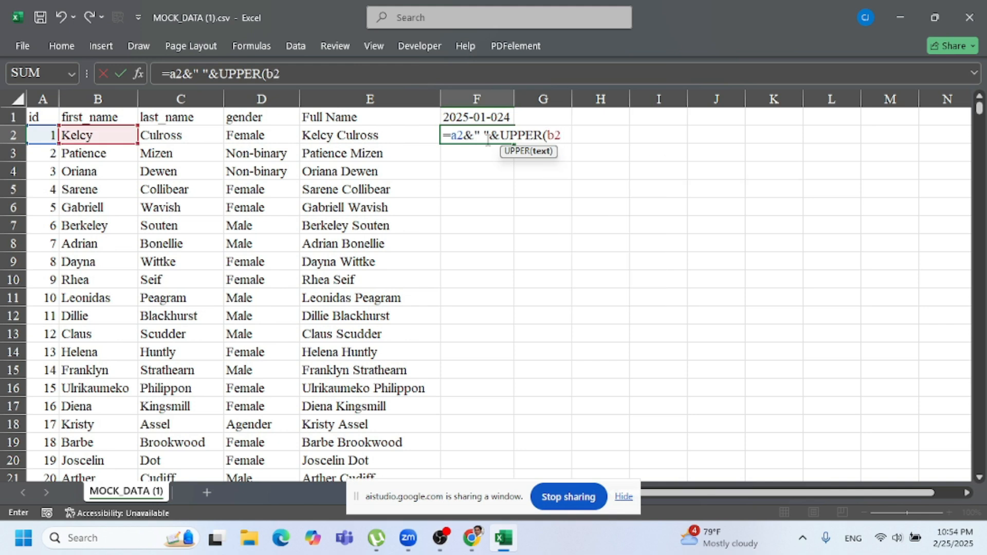
{"action": "type", "text": ")"}
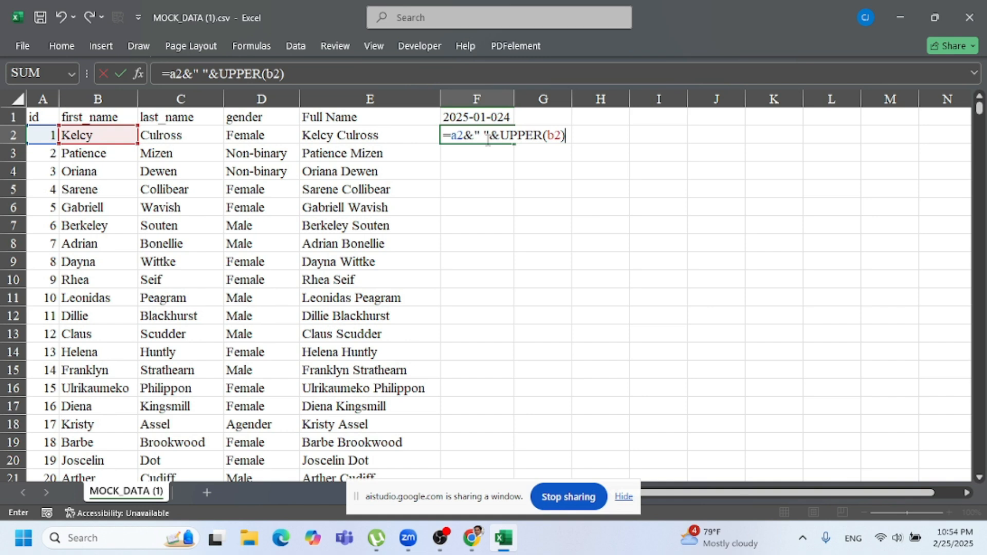
{"action": "key", "text": "Return"}
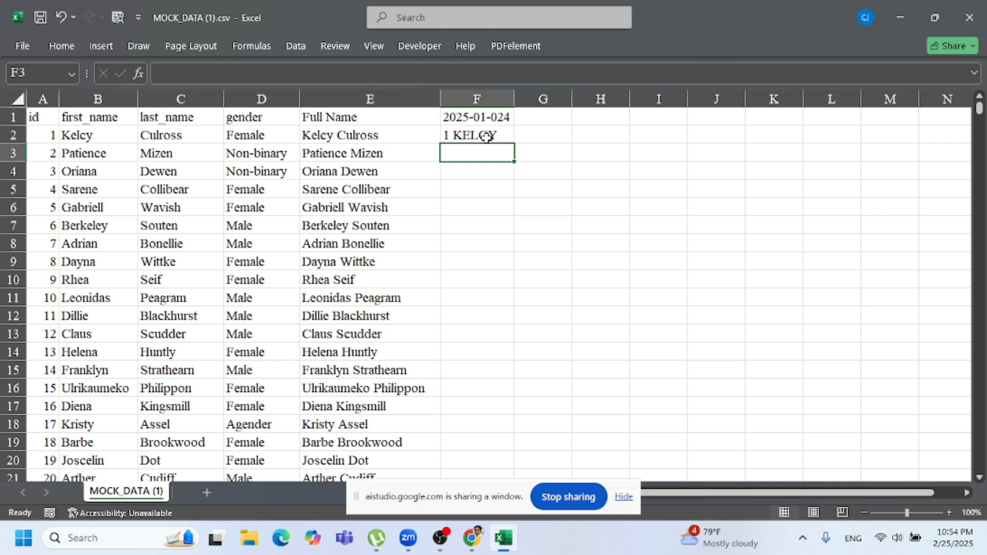
Remove the space separator from the formula in F2 so it reads =A2&UPPER(B2)
{"action": "left_click", "coordinate": [485, 137]}
{"action": "double_click", "coordinate": [482, 135]}
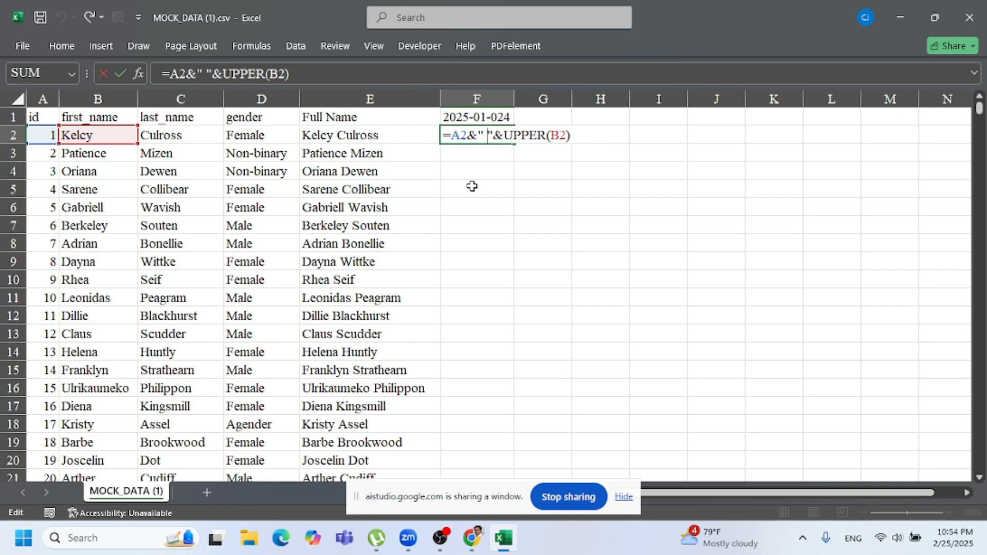
{"action": "key", "text": "ctrl+Return"}
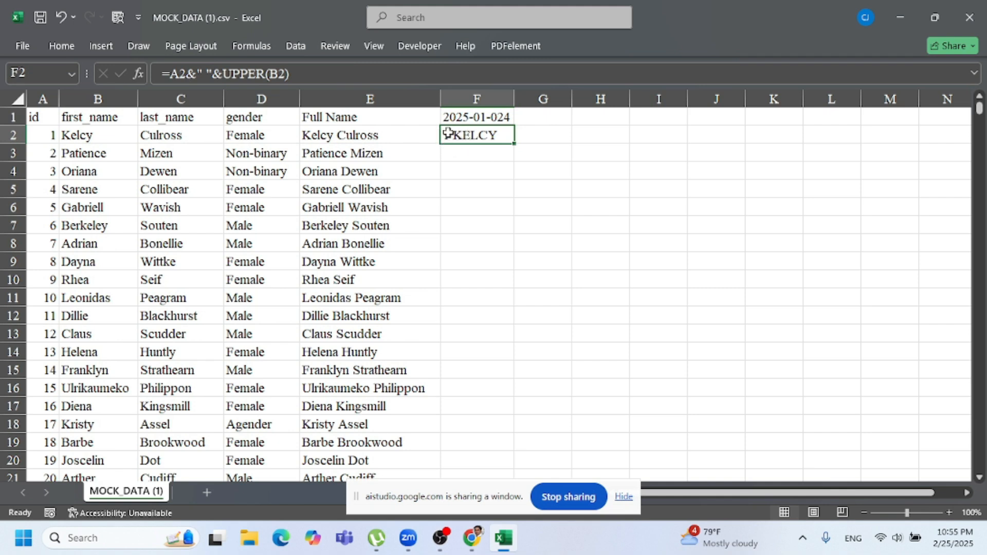
{"action": "double_click", "coordinate": [490, 135]}
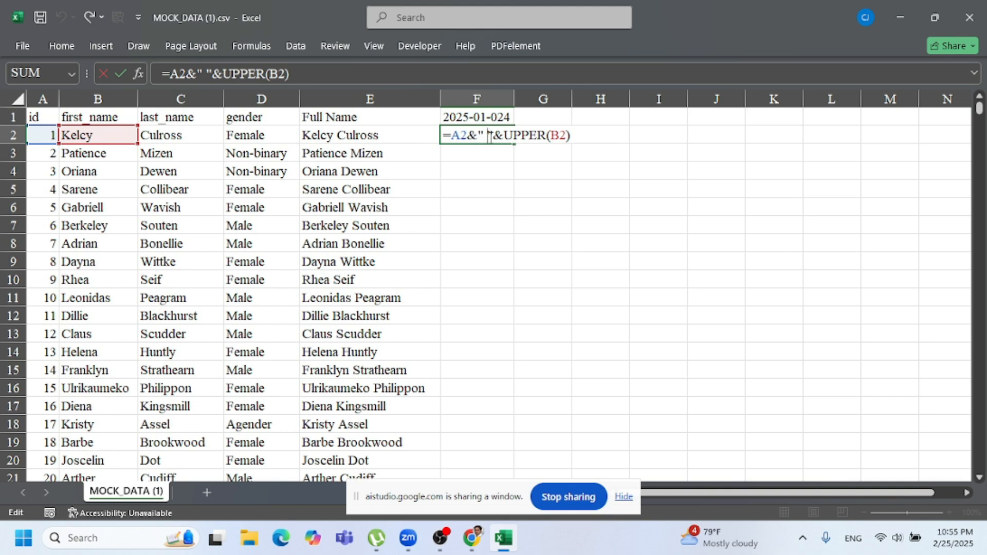
{"action": "left_click_drag", "start_coordinate": [493, 135], "coordinate": [472, 135]}
{"action": "key", "text": "BackSpace"}
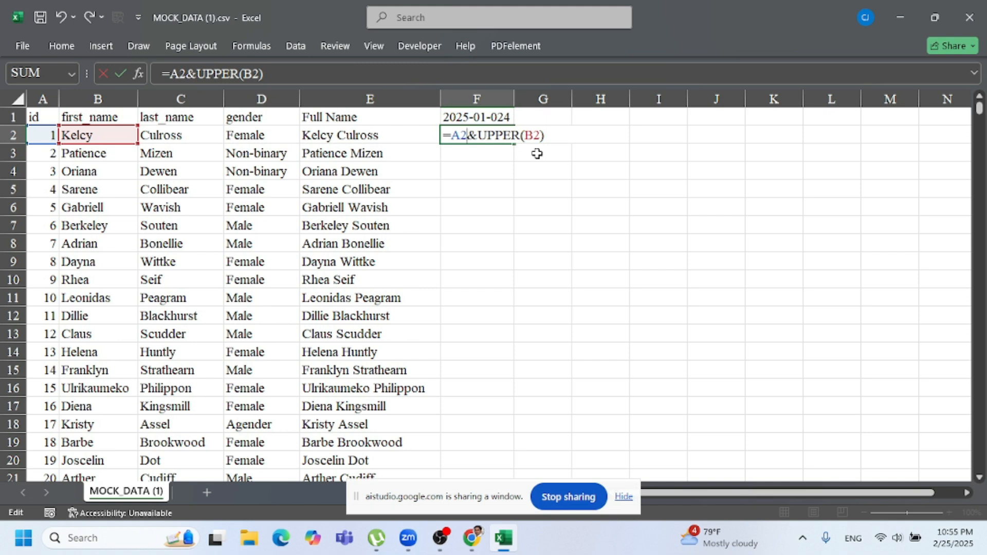
{"action": "key", "text": "Return"}
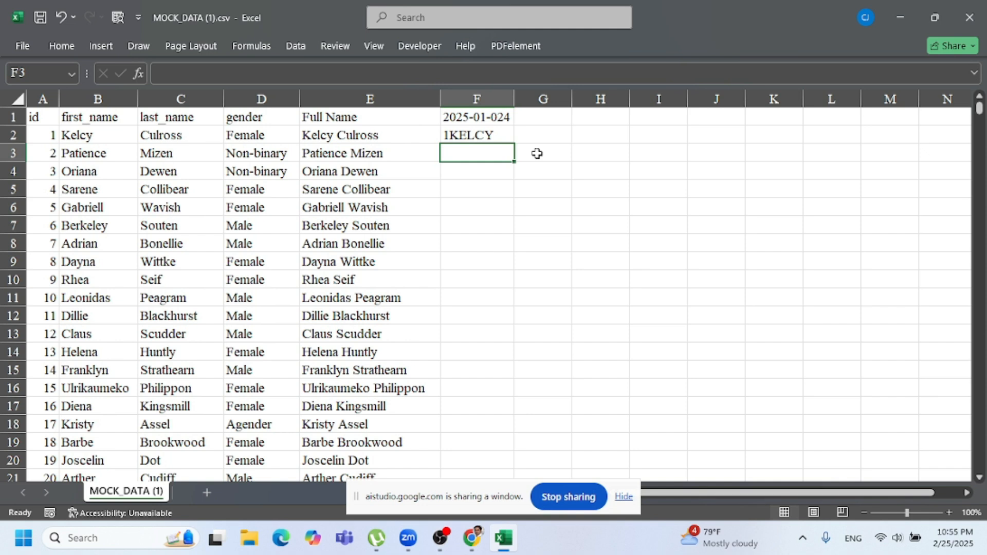
Fill the formula in F2 down column F to row 781 and return to the start of the sheet
{"action": "left_click", "coordinate": [481, 116]}
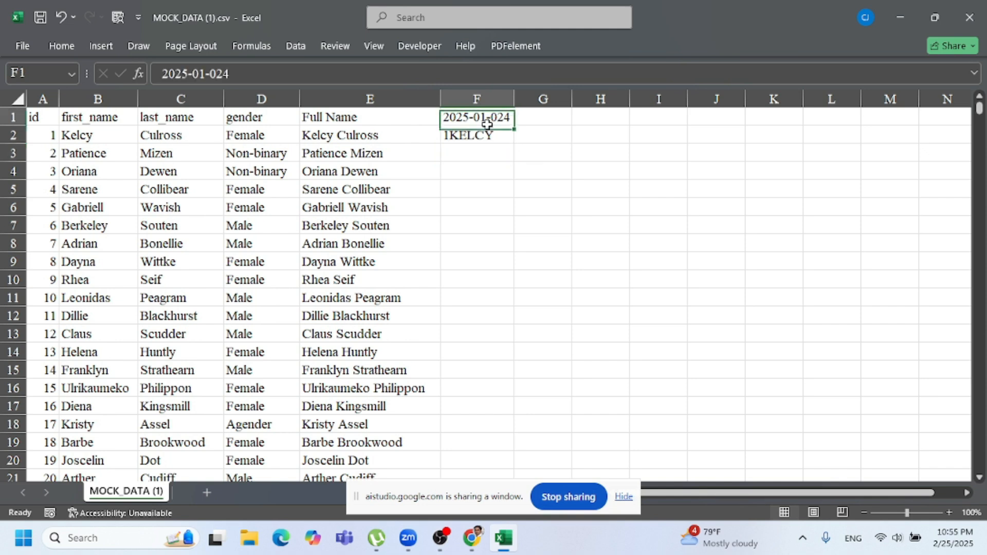
{"action": "left_click", "coordinate": [485, 135]}
{"action": "left_click_drag", "start_coordinate": [515, 144], "coordinate": [493, 468]}
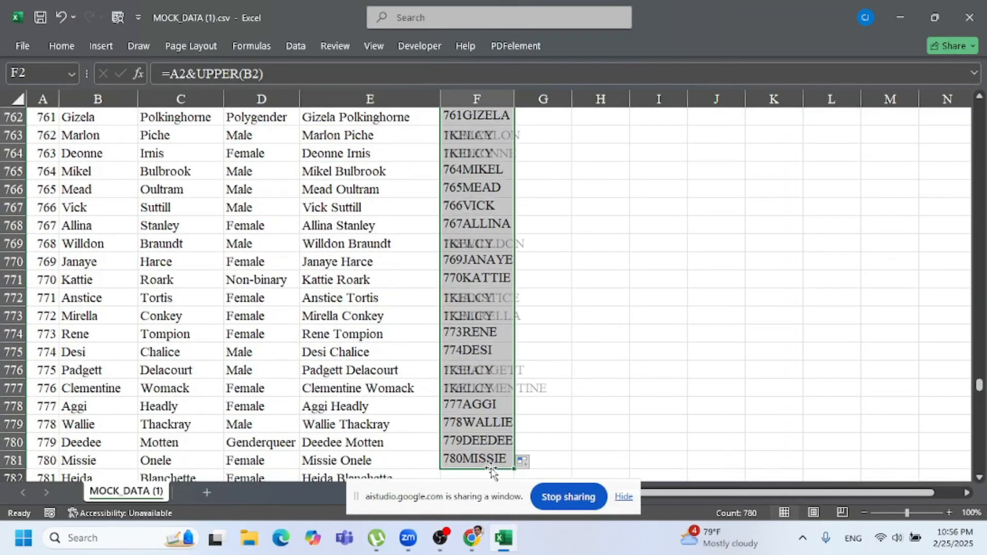
{"action": "scroll", "coordinate": [593, 363], "scroll_direction": "up", "scroll_amount": 11}
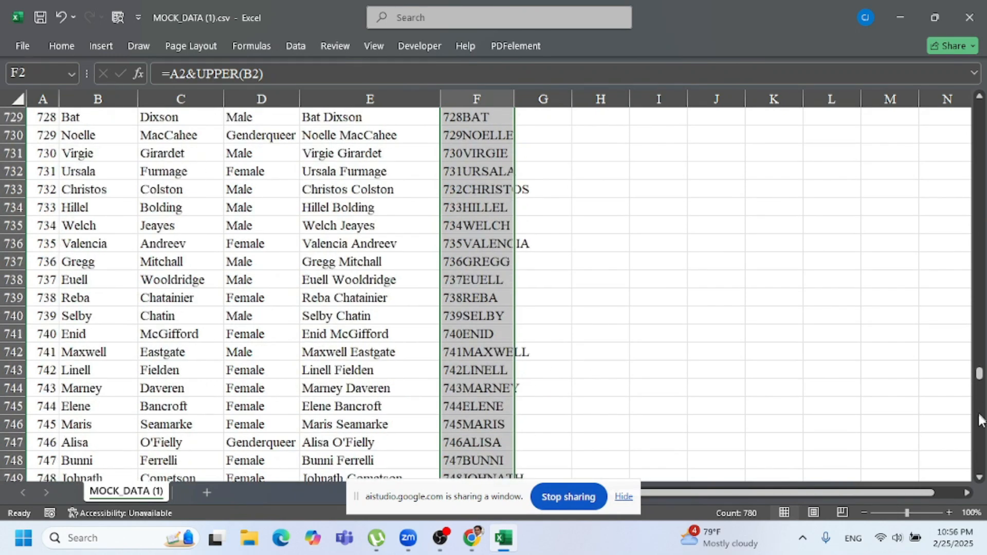
{"action": "left_click_drag", "start_coordinate": [979, 373], "coordinate": [979, 108]}
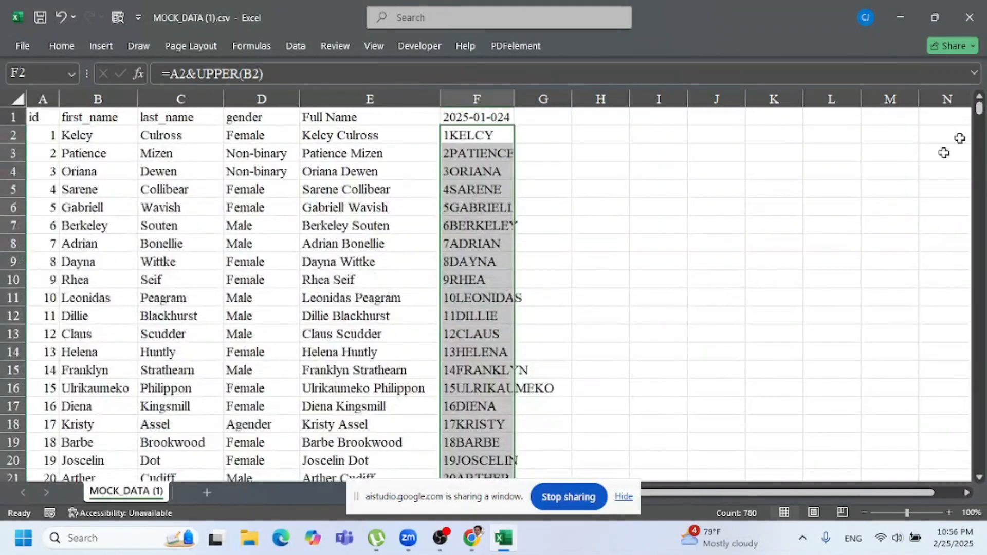